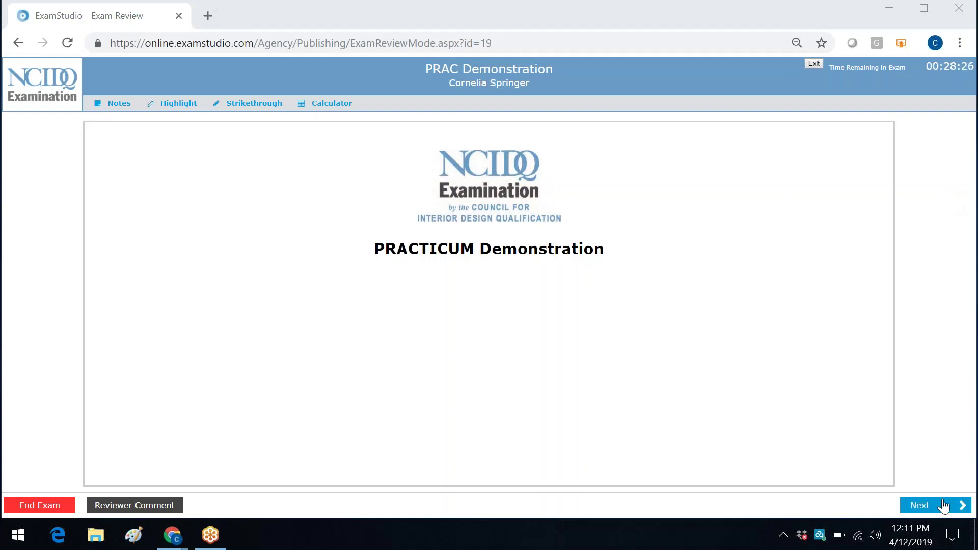
- Advance past the PRACTICUM Demonstration title and overview pages to the Case Study 1 introduction
{"action": "left_click", "coordinate": [939, 504]}
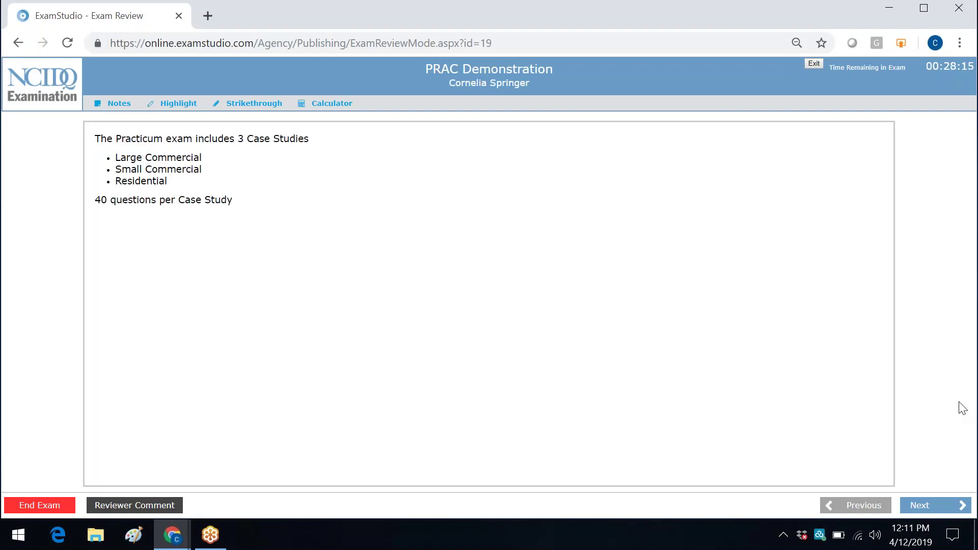
{"action": "left_click", "coordinate": [942, 507]}
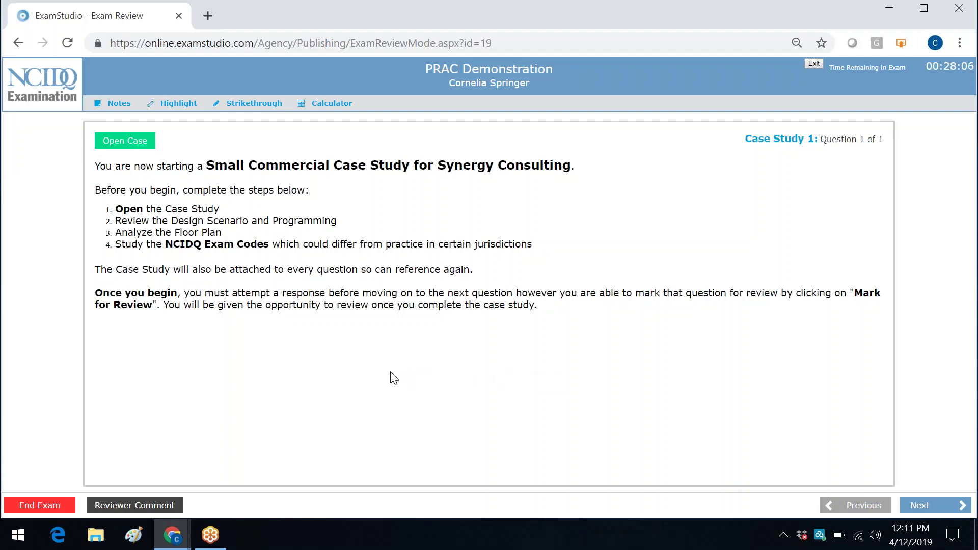
- Open the case and browse Floor Plan, Lighting Library, Conversion Equations and Help, ending on NCIDQ Code Requirements
{"action": "left_click", "coordinate": [132, 145]}
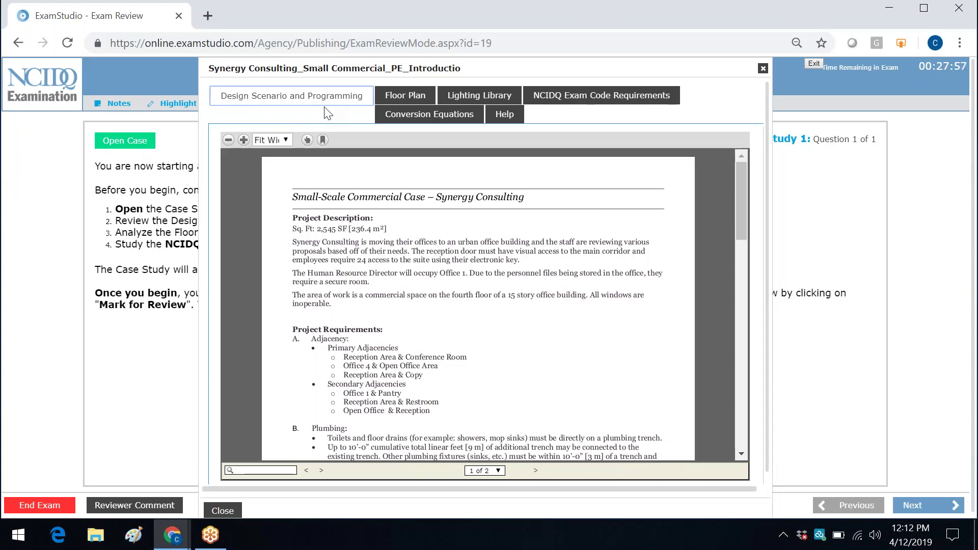
{"action": "left_click", "coordinate": [401, 104]}
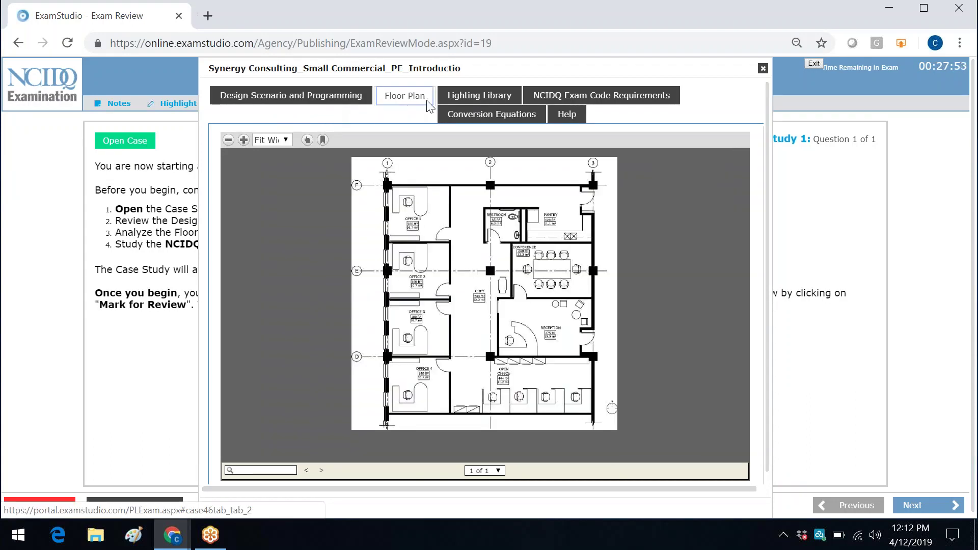
{"action": "left_click", "coordinate": [477, 98]}
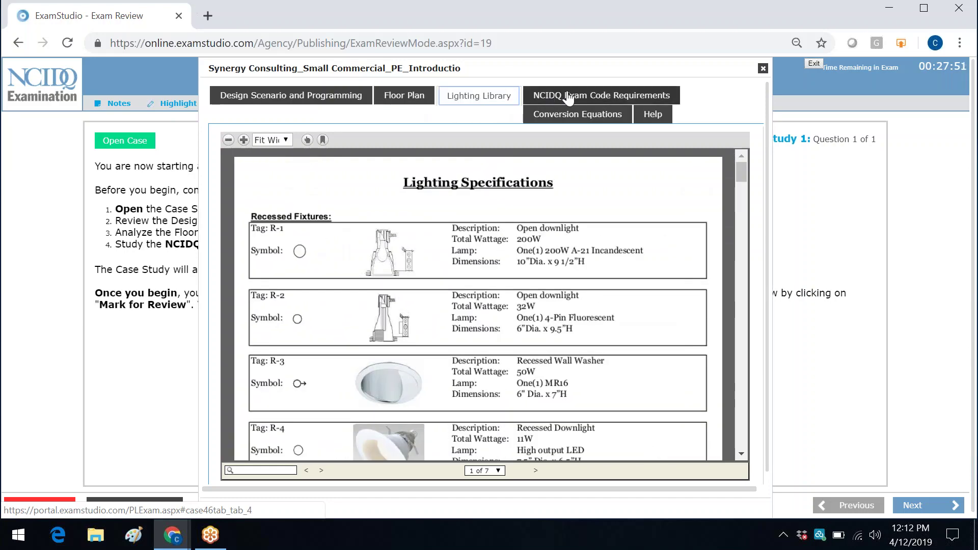
{"action": "left_click", "coordinate": [571, 98]}
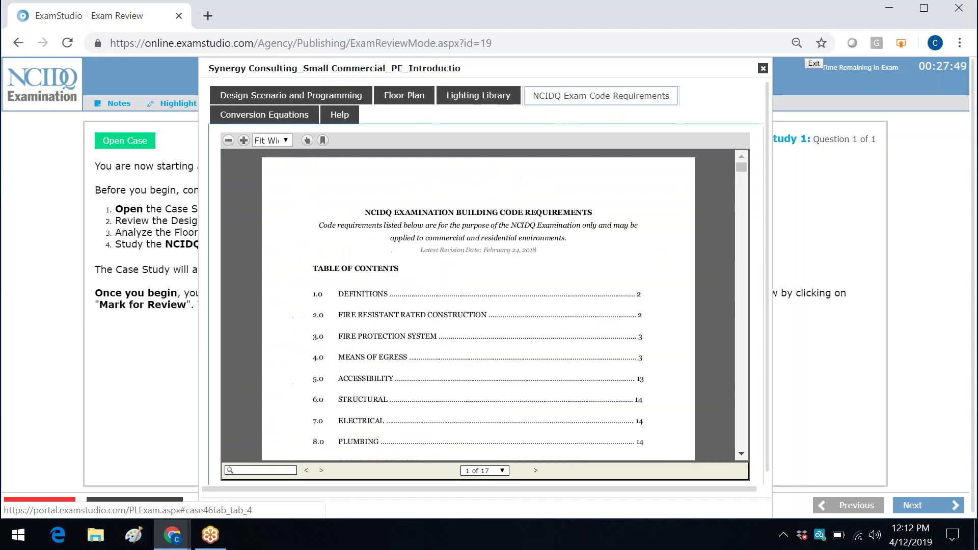
{"action": "left_click", "coordinate": [262, 117]}
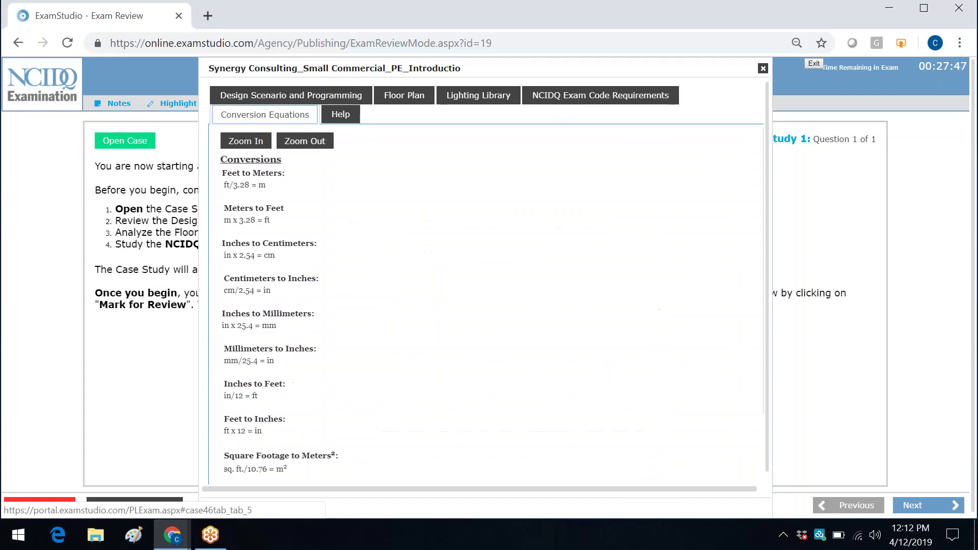
{"action": "left_click", "coordinate": [353, 121]}
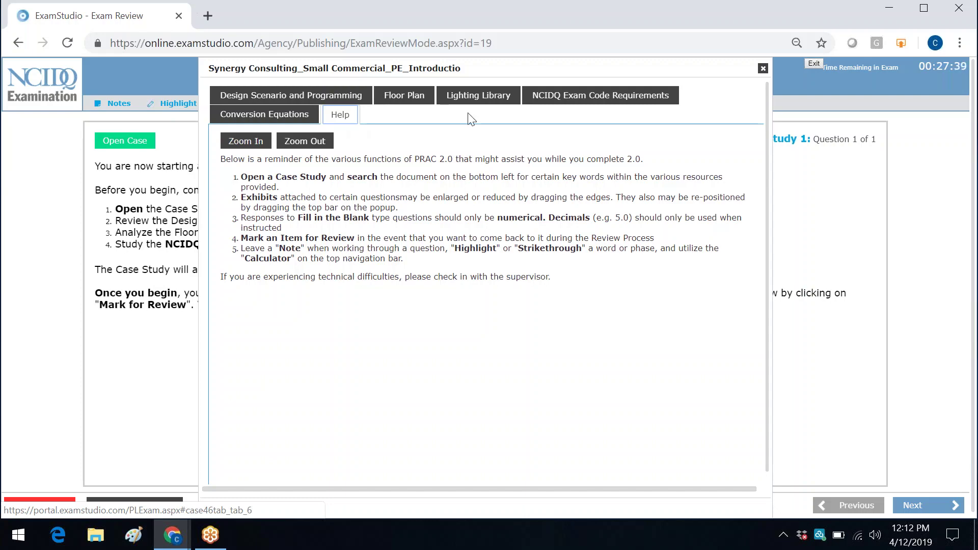
{"action": "left_click", "coordinate": [534, 104]}
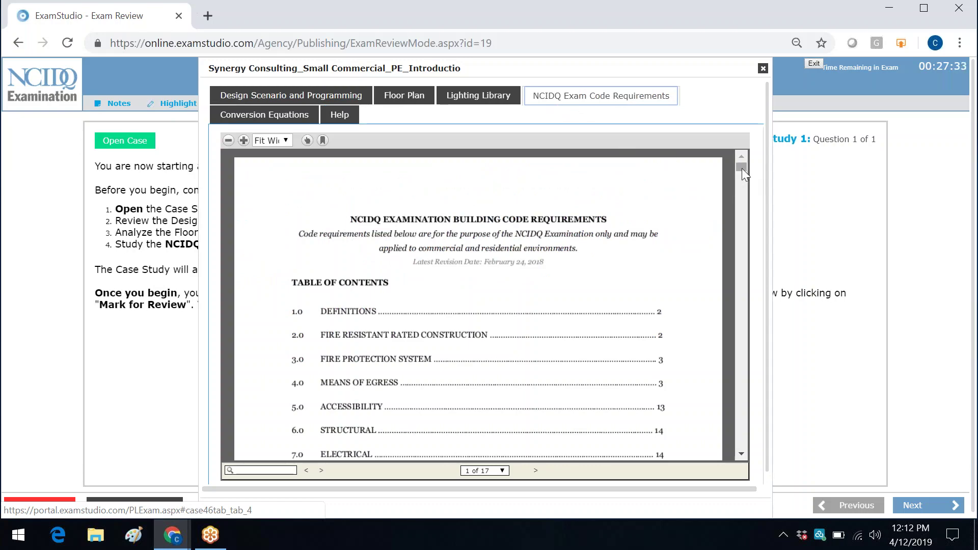
- Search the code document for 'occupant' and step through matches to section 4.5.16.3 on page 10
{"action": "left_click_drag", "start_coordinate": [741, 168], "coordinate": [744, 212]}
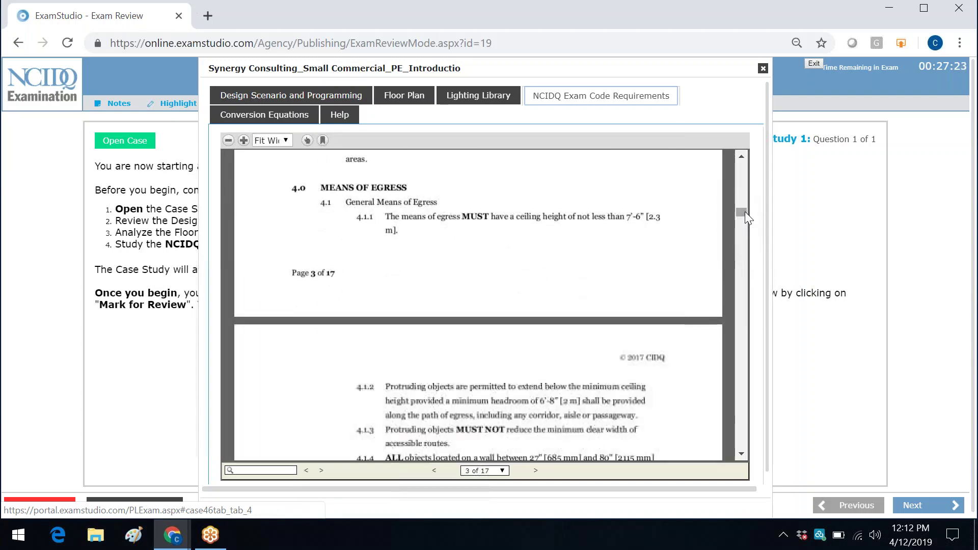
{"action": "left_click", "coordinate": [263, 470]}
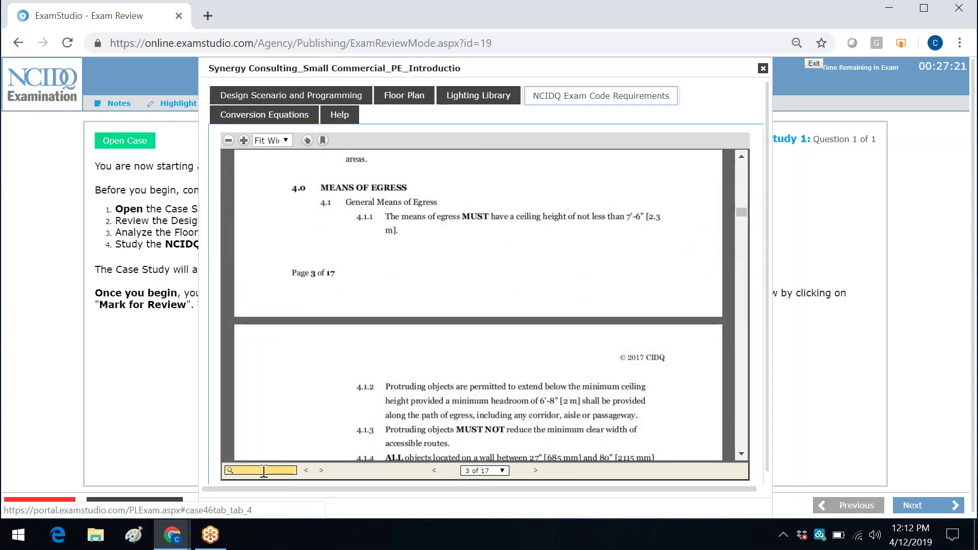
{"action": "left_click", "coordinate": [264, 470]}
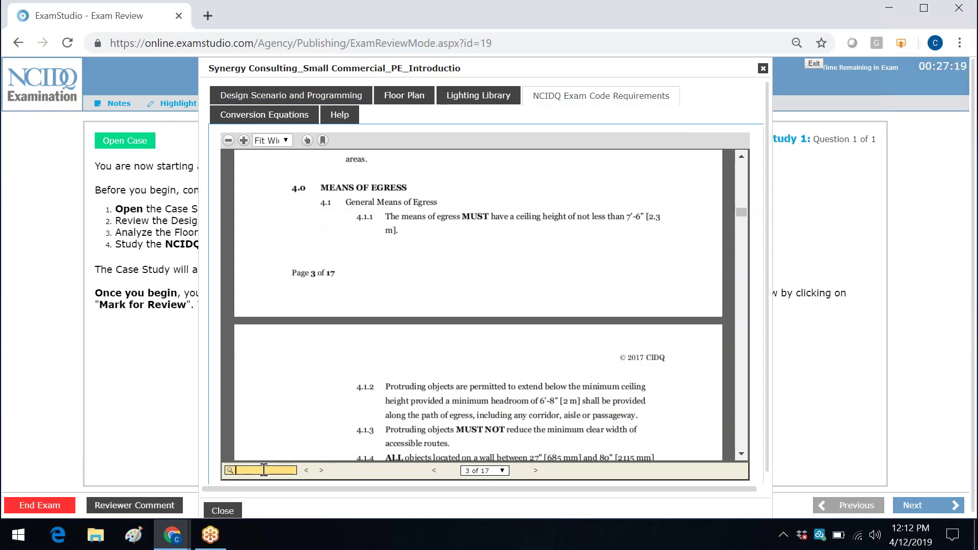
{"action": "type", "text": "occupant"}
{"action": "key", "text": "Return"}
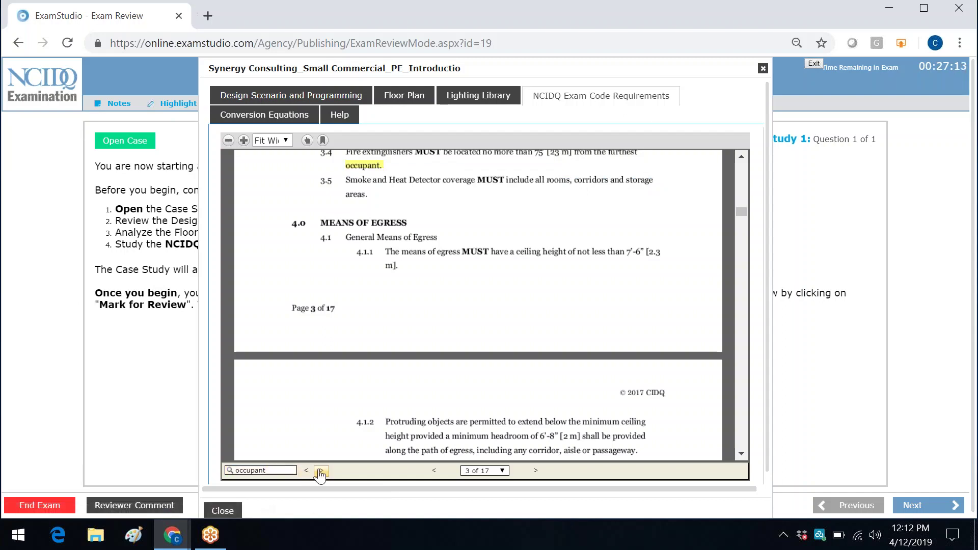
{"action": "left_click", "coordinate": [320, 473]}
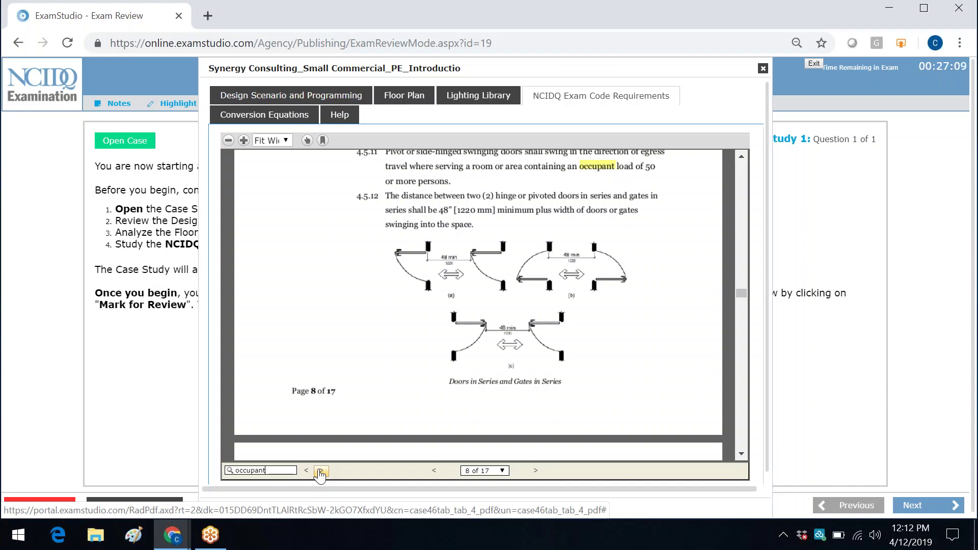
{"action": "left_click", "coordinate": [320, 472]}
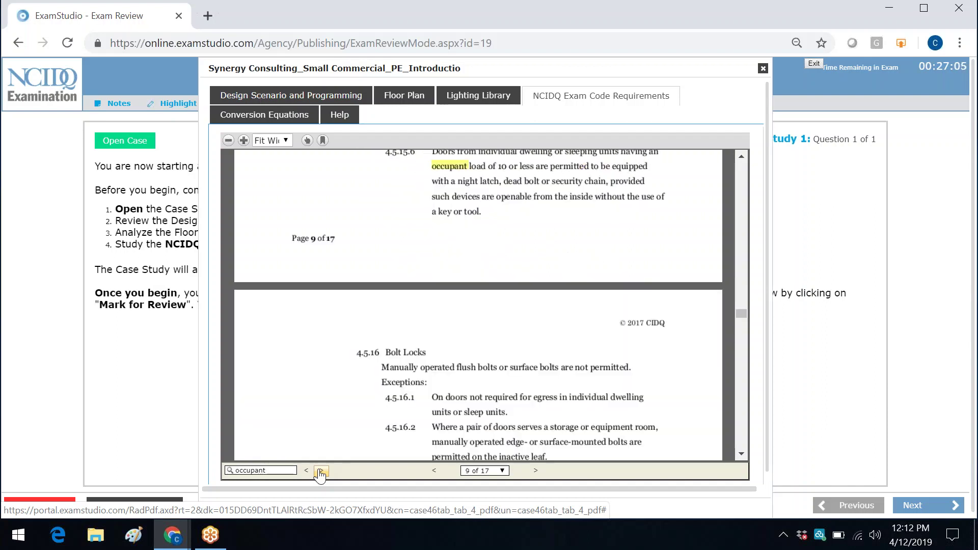
{"action": "left_click", "coordinate": [320, 473]}
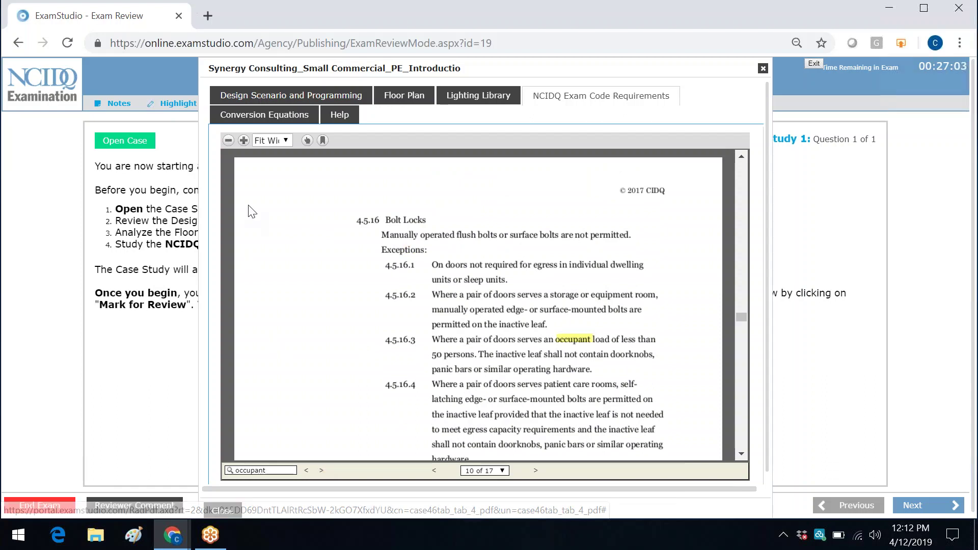
- Zoom the document to 175%, shift the case window right, then close the case materials
{"action": "left_click", "coordinate": [271, 140]}
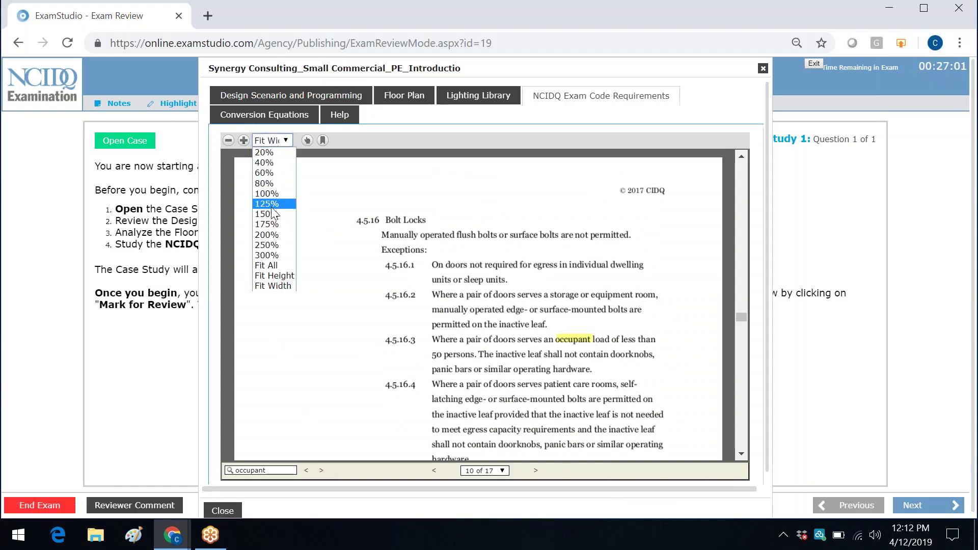
{"action": "left_click", "coordinate": [273, 225]}
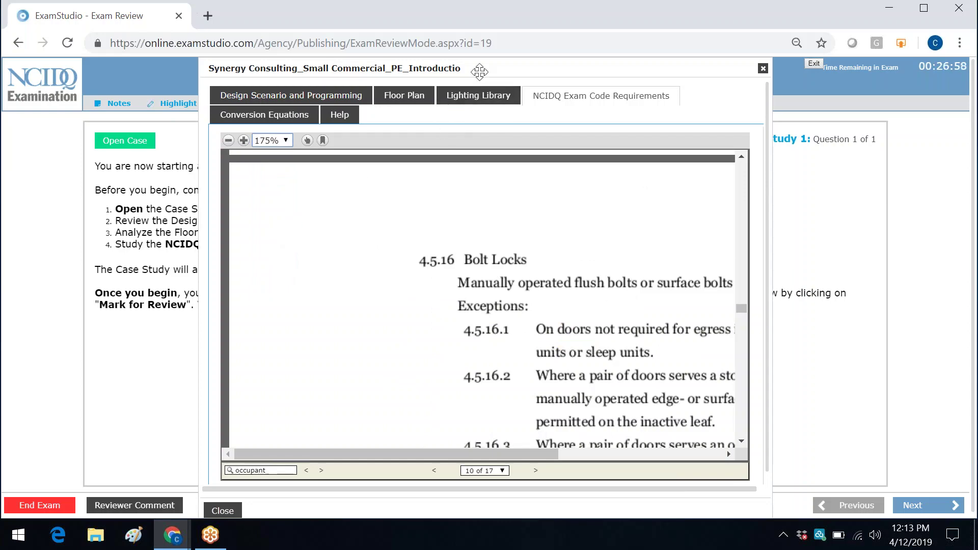
{"action": "left_click_drag", "start_coordinate": [469, 71], "coordinate": [665, 71]}
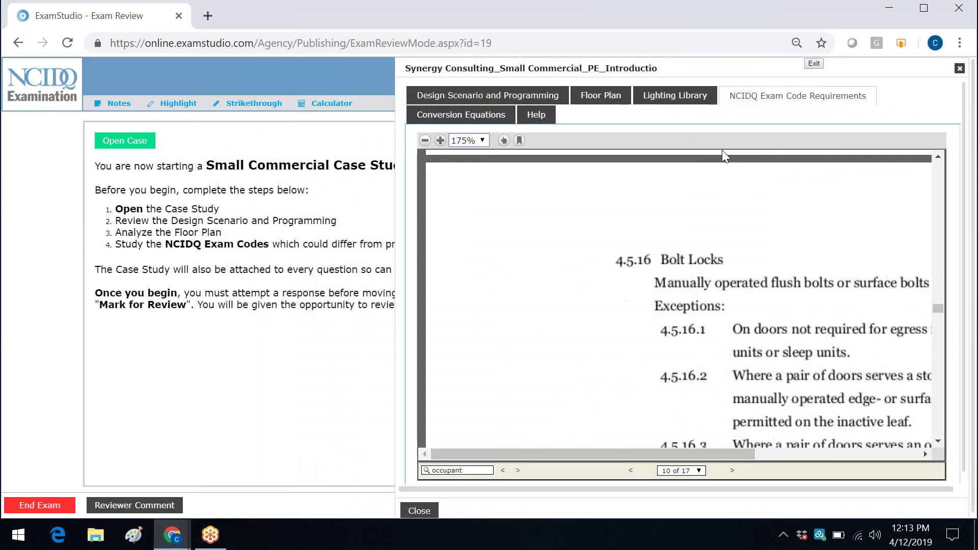
{"action": "left_click", "coordinate": [960, 67]}
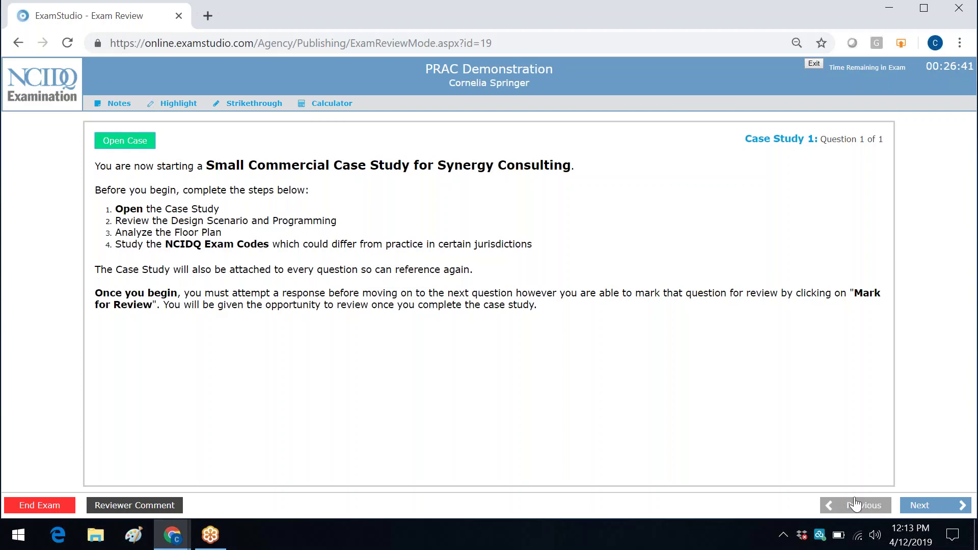
- Go to Case Study 2, Question 1 of 3 (sink cabinet labels) and mark it for review
{"action": "left_click", "coordinate": [917, 505]}
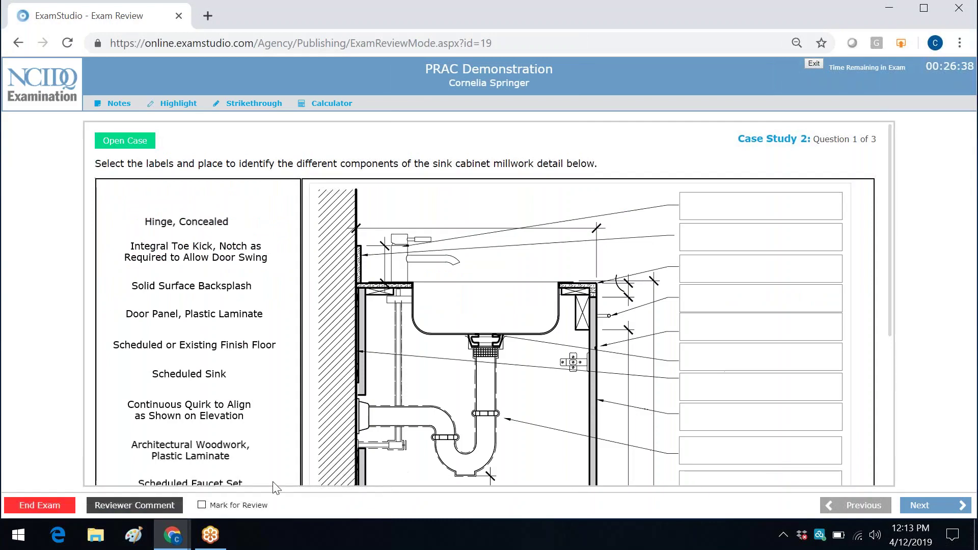
{"action": "left_click", "coordinate": [202, 505]}
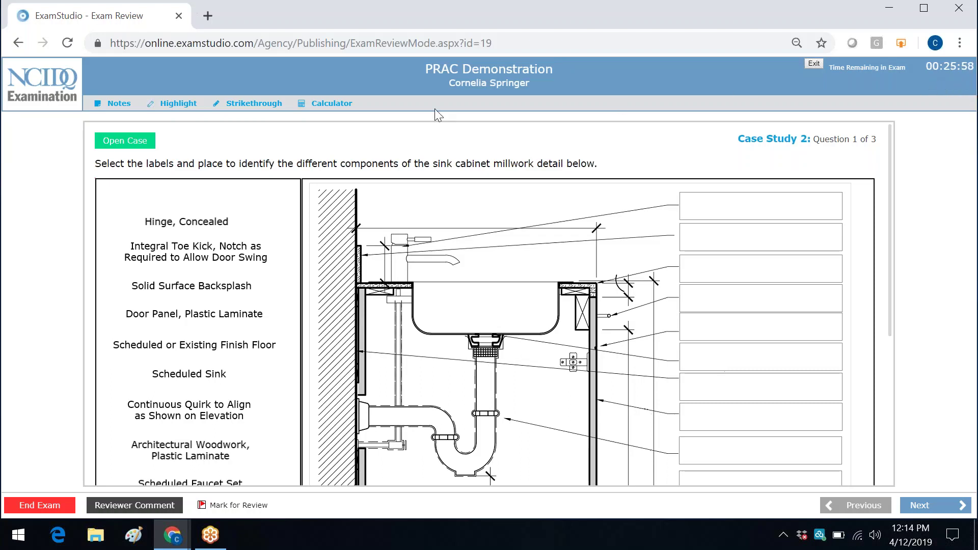
- Save the note 'This is a note.' on Question 1, then reopen it to verify
{"action": "left_click", "coordinate": [124, 109]}
{"action": "type", "text": "T"}
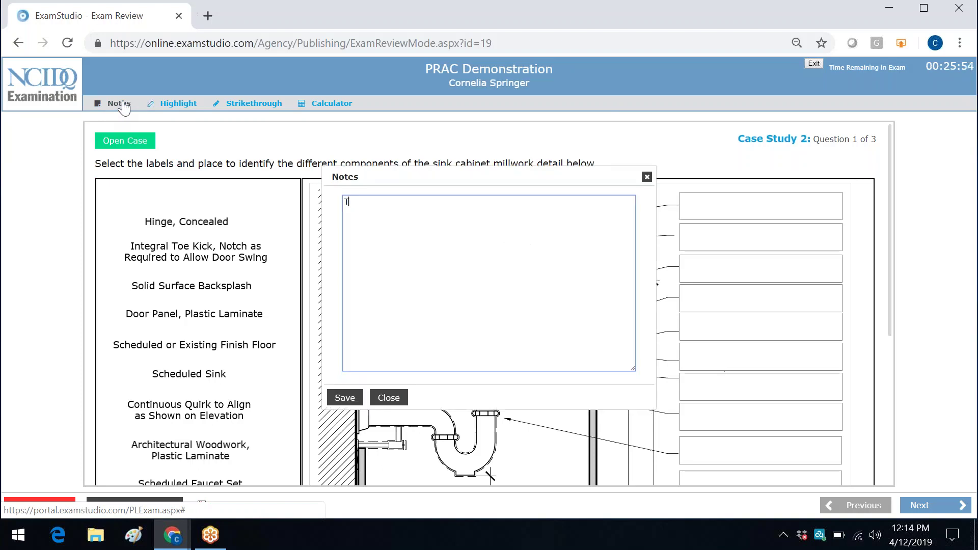
{"action": "type", "text": "his is a note."}
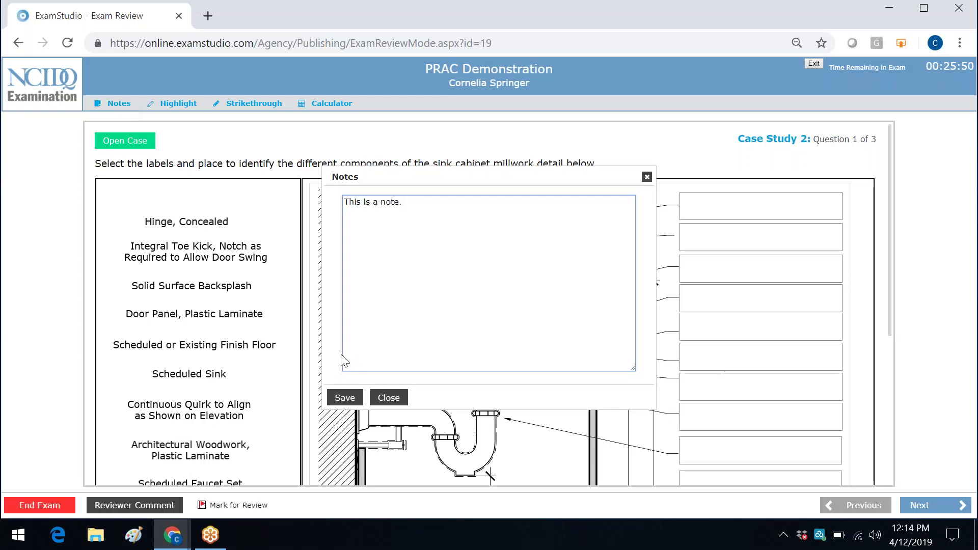
{"action": "left_click", "coordinate": [348, 398]}
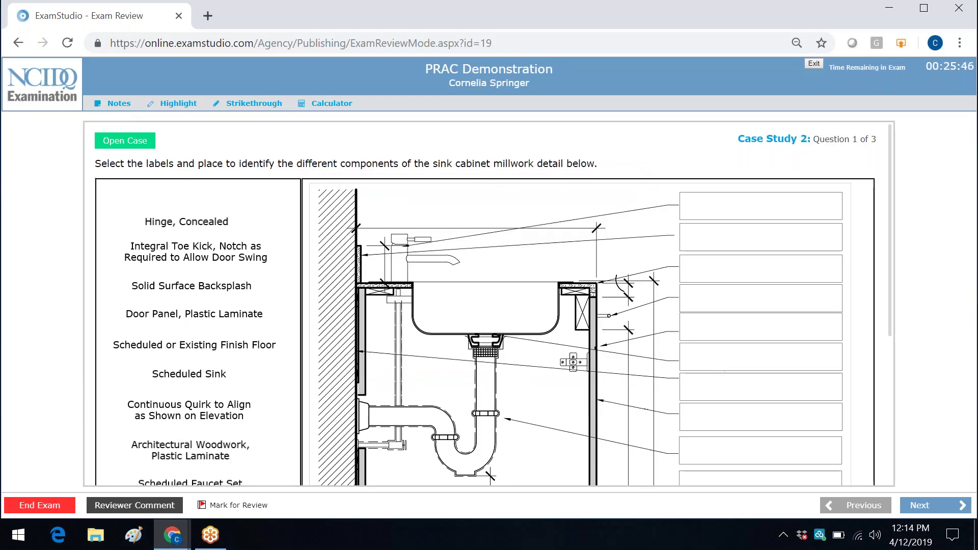
{"action": "left_click", "coordinate": [110, 104]}
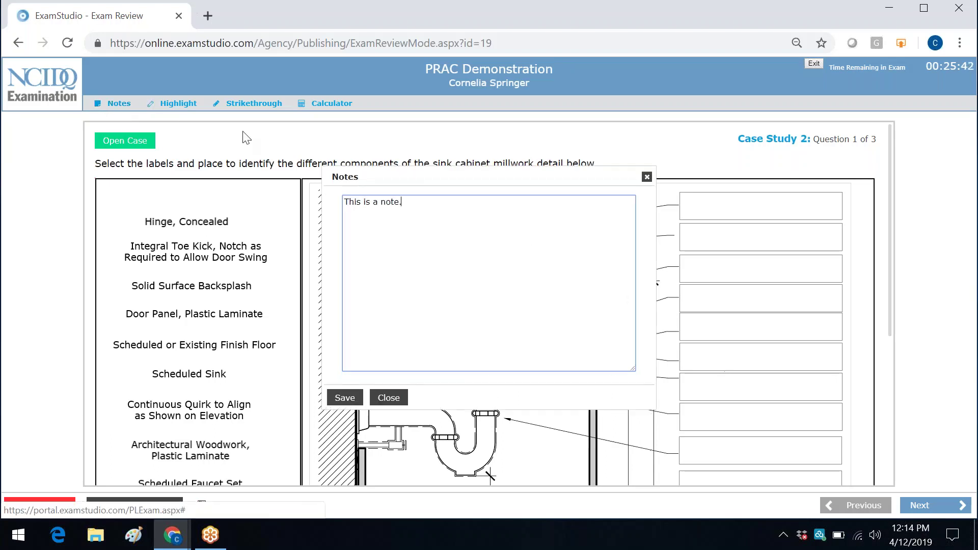
{"action": "left_click", "coordinate": [646, 178]}
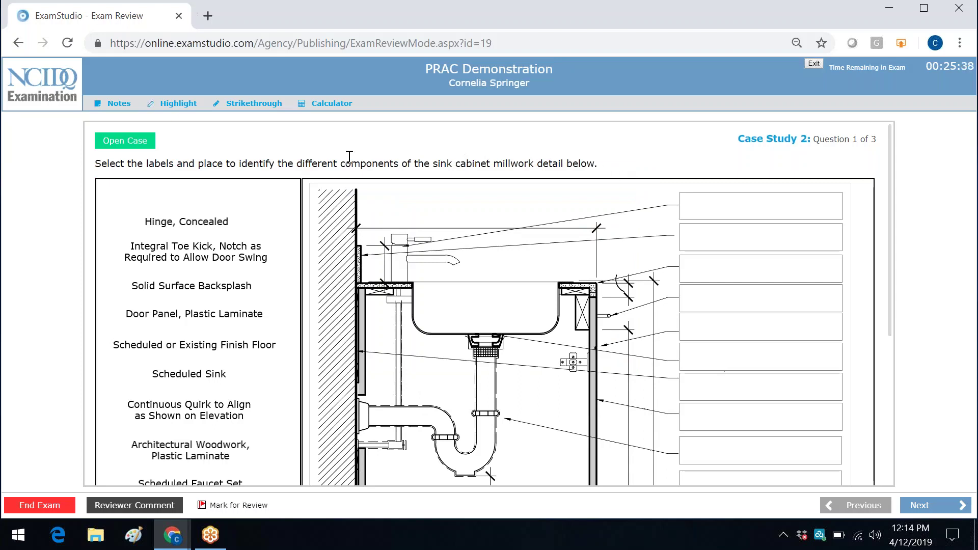
{"action": "left_click_drag", "start_coordinate": [275, 165], "coordinate": [239, 163]}
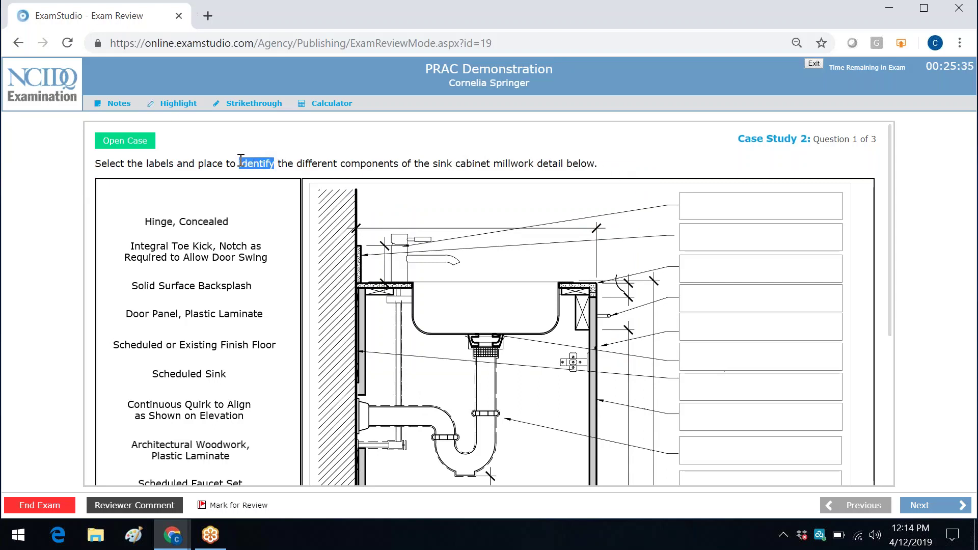
{"action": "left_click", "coordinate": [176, 104]}
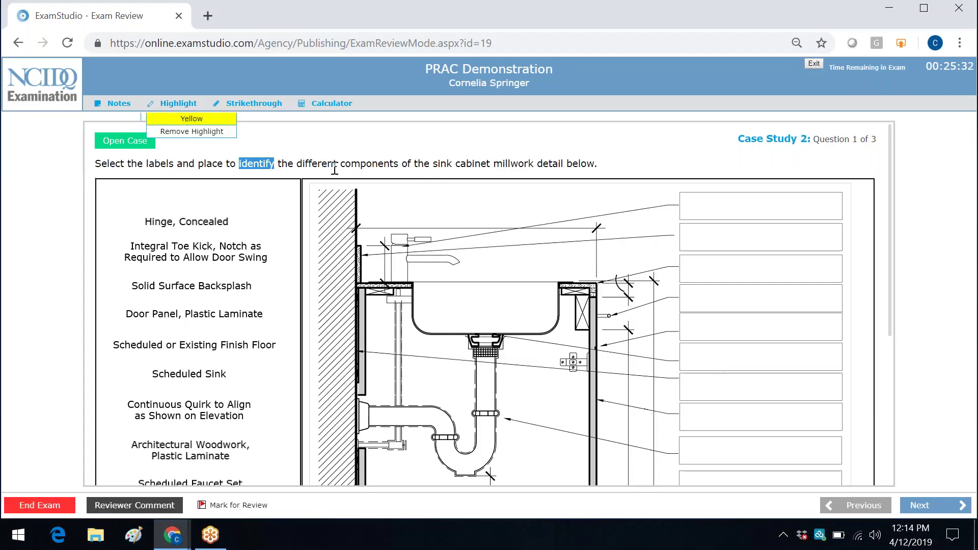
{"action": "left_click_drag", "start_coordinate": [337, 164], "coordinate": [300, 160]}
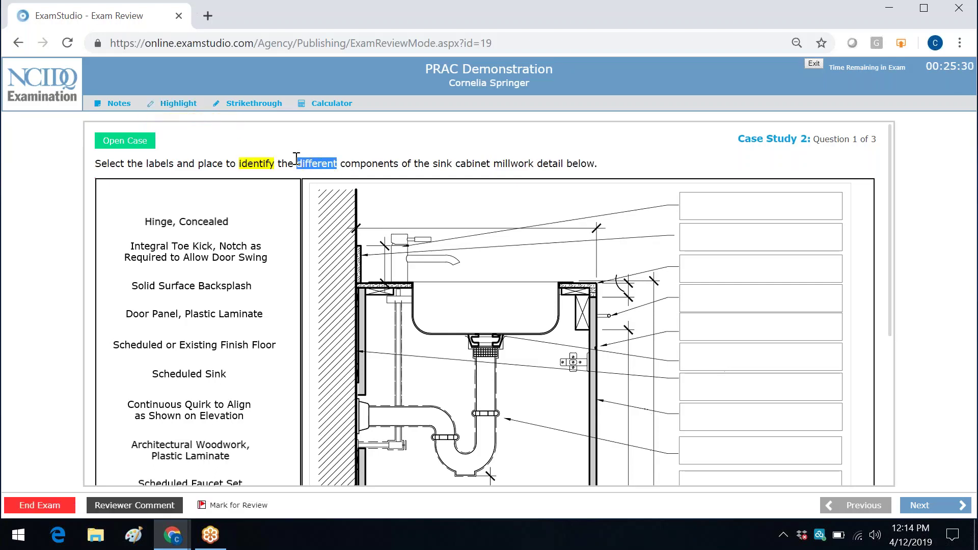
{"action": "left_click", "coordinate": [255, 103]}
{"action": "left_click", "coordinate": [257, 119]}
{"action": "left_click_drag", "start_coordinate": [341, 163], "coordinate": [294, 163]}
{"action": "left_click", "coordinate": [259, 104]}
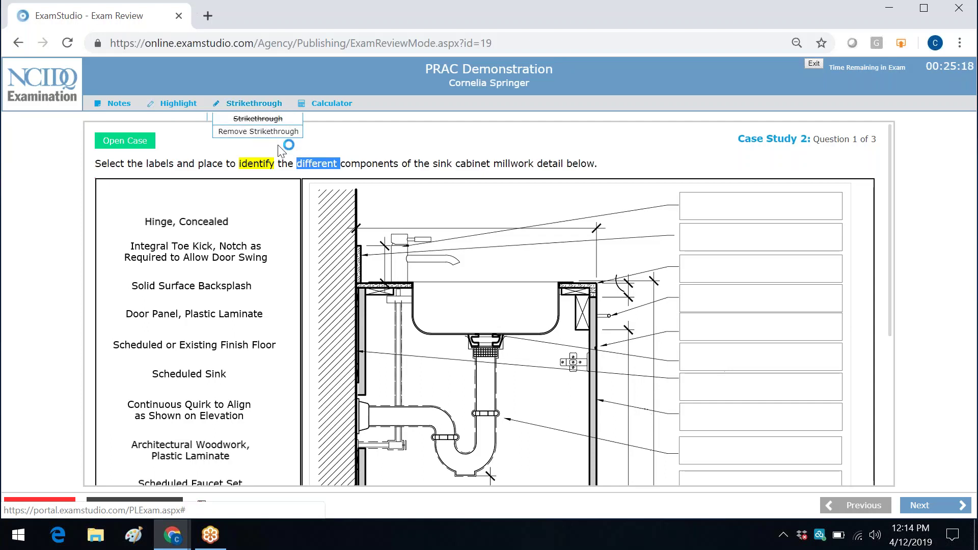
{"action": "left_click", "coordinate": [273, 164]}
{"action": "left_click_drag", "start_coordinate": [273, 164], "coordinate": [245, 161]}
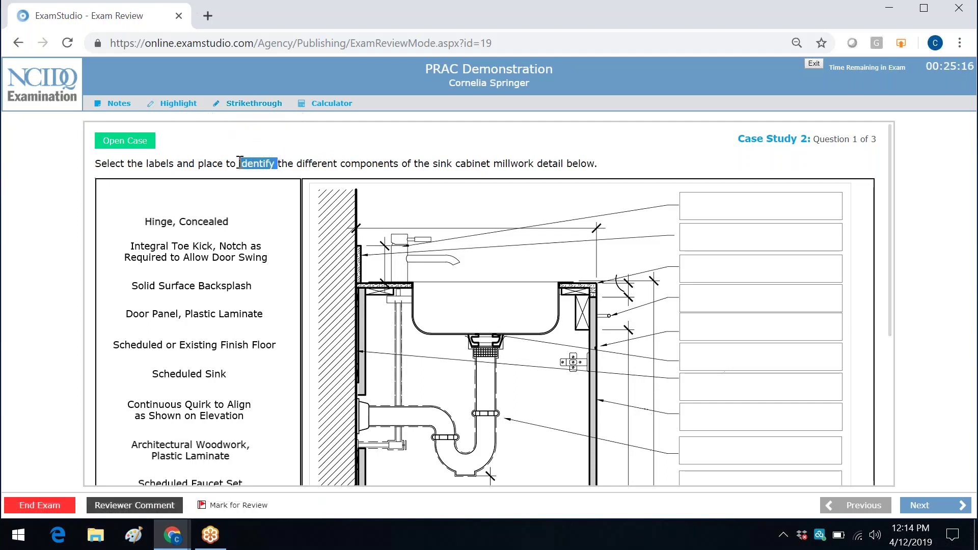
{"action": "left_click", "coordinate": [178, 103]}
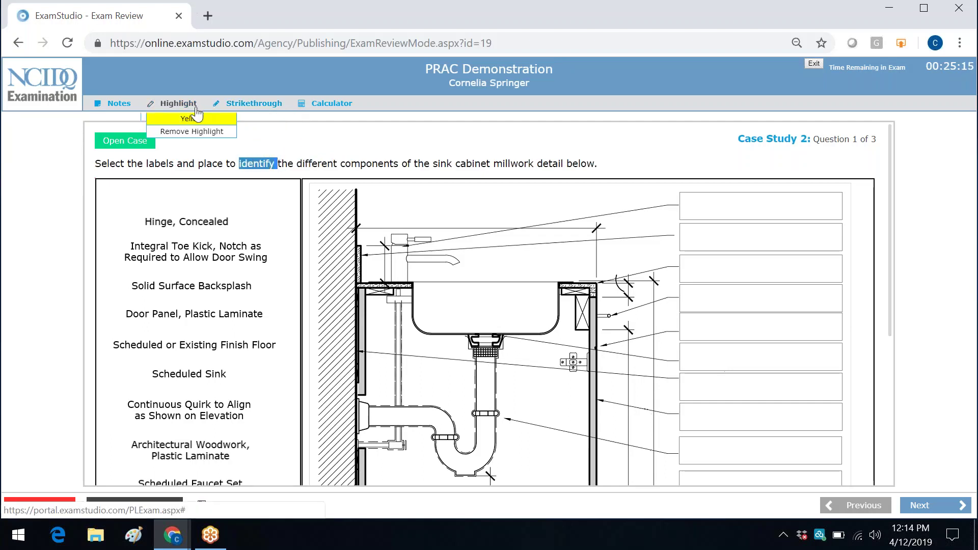
{"action": "left_click", "coordinate": [374, 161]}
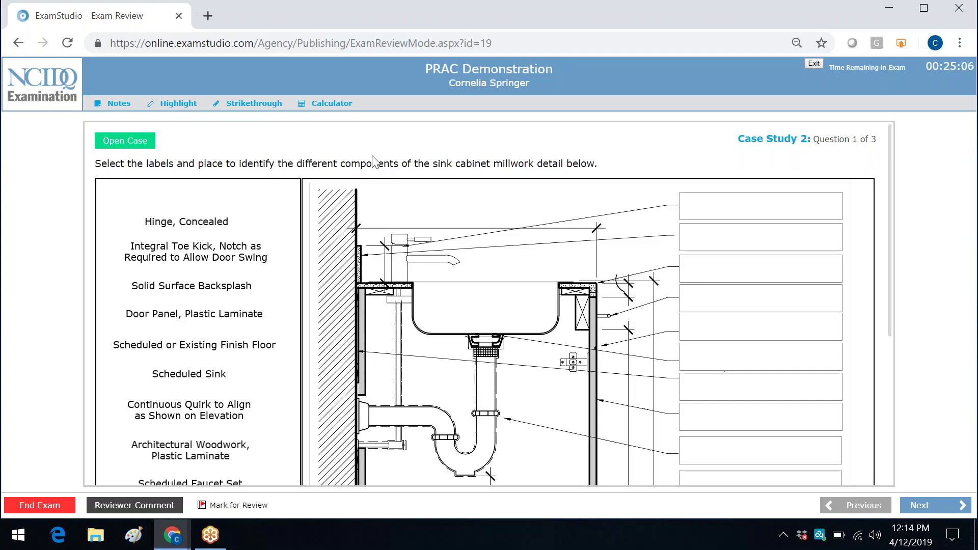
{"action": "left_click", "coordinate": [348, 104]}
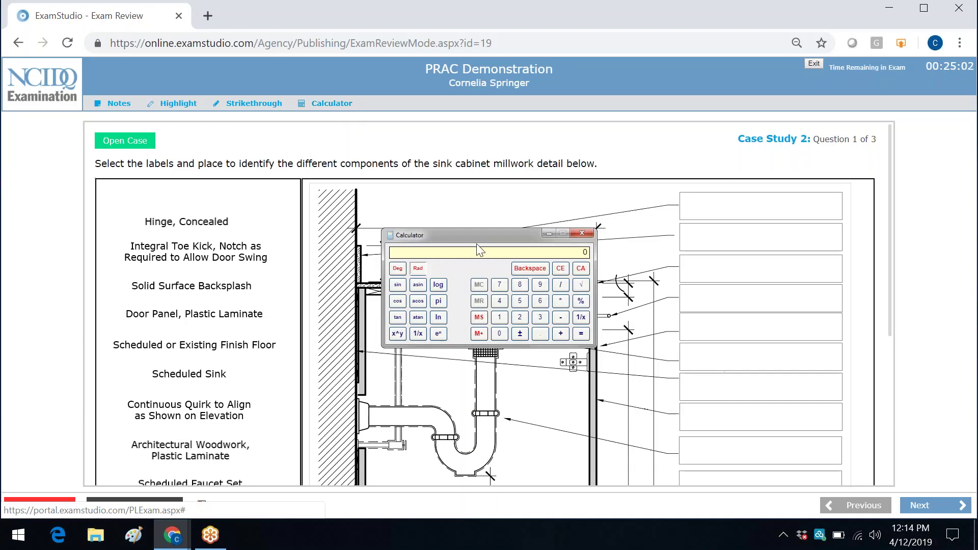
{"action": "left_click", "coordinate": [519, 288]}
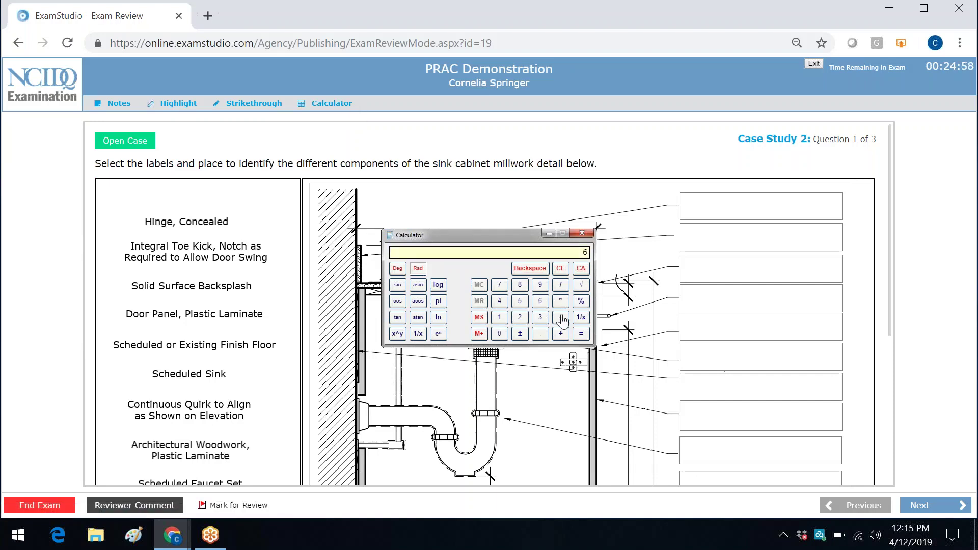
{"action": "left_click", "coordinate": [580, 334]}
{"action": "left_click", "coordinate": [561, 334]}
{"action": "left_click", "coordinate": [540, 317]}
{"action": "left_click", "coordinate": [581, 334]}
{"action": "left_click", "coordinate": [520, 316]}
{"action": "left_click", "coordinate": [581, 334]}
{"action": "left_click", "coordinate": [582, 234]}
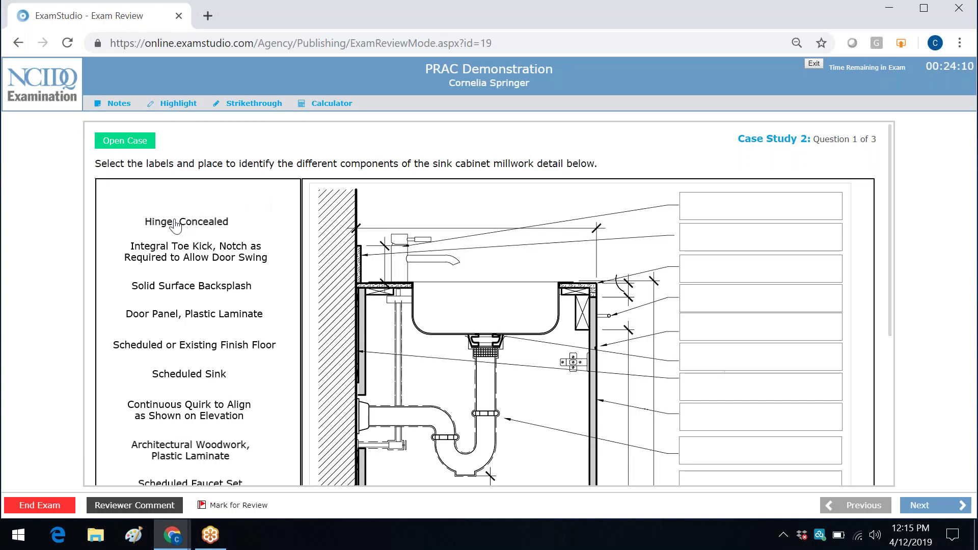
- Try placing the Hinge, Concealed and Integral Toe Kick labels, return both to the list, and continue to Question 2
{"action": "left_click_drag", "start_coordinate": [161, 224], "coordinate": [720, 213]}
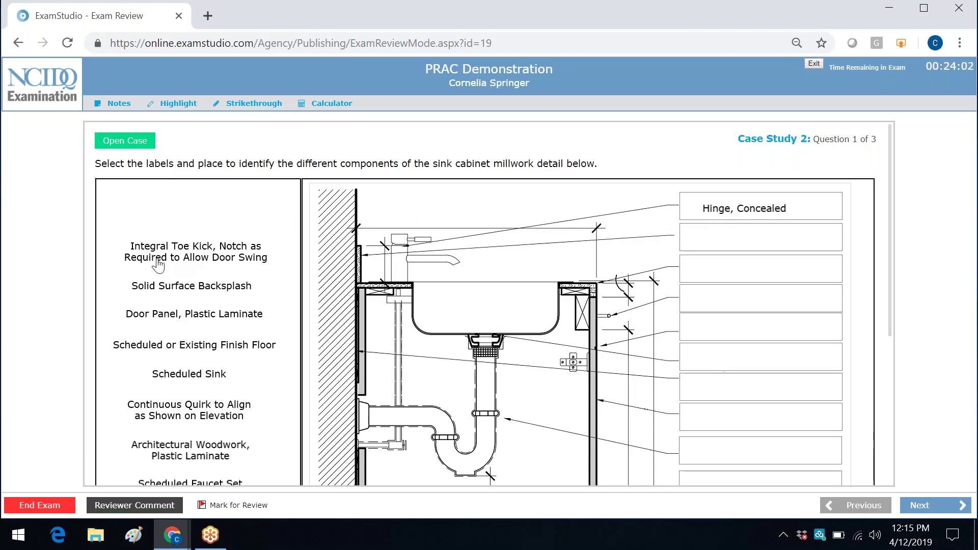
{"action": "mouse_move", "coordinate": [158, 263]}
{"action": "left_mouse_down"}
{"action": "mouse_move", "coordinate": [447, 265]}
{"action": "mouse_move", "coordinate": [764, 246]}
{"action": "left_mouse_up"}
{"action": "left_click_drag", "start_coordinate": [741, 209], "coordinate": [232, 222]}
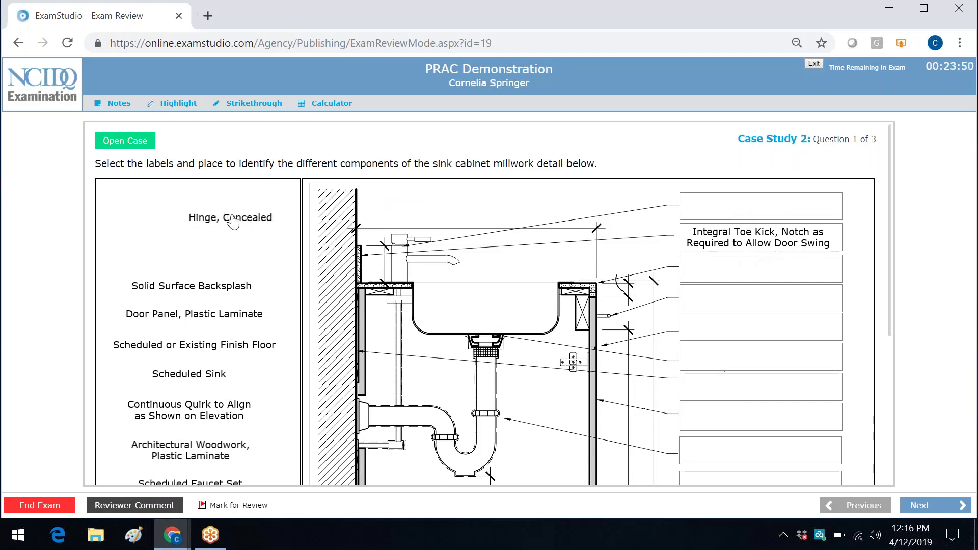
{"action": "left_click_drag", "start_coordinate": [703, 249], "coordinate": [201, 259]}
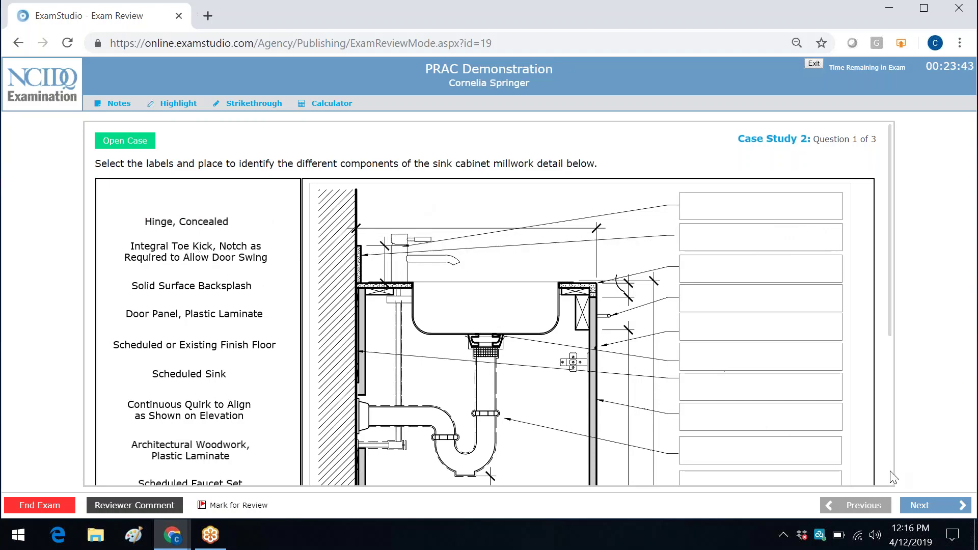
{"action": "left_click", "coordinate": [926, 507]}
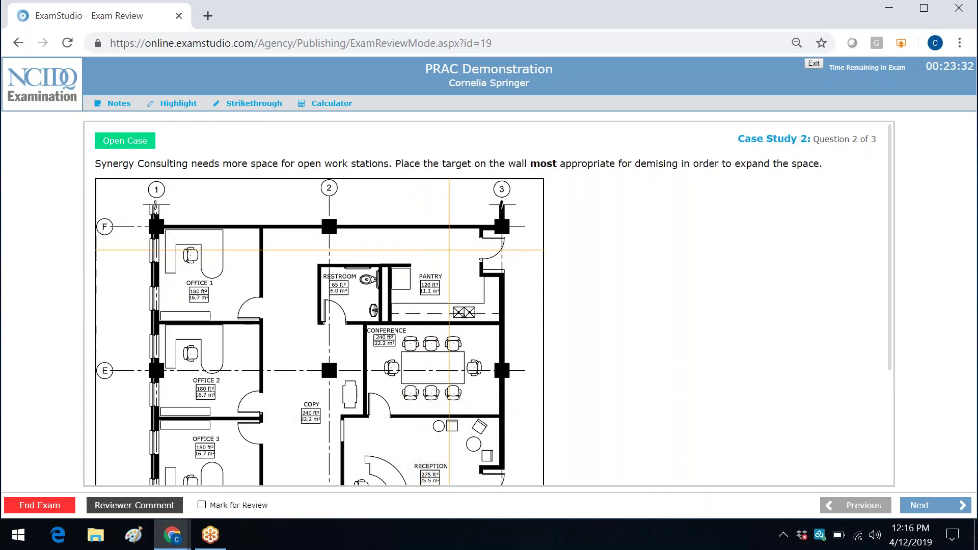
- Place the demising-wall target beside Office 1's door and continue to Question 3
{"action": "left_click", "coordinate": [448, 250]}
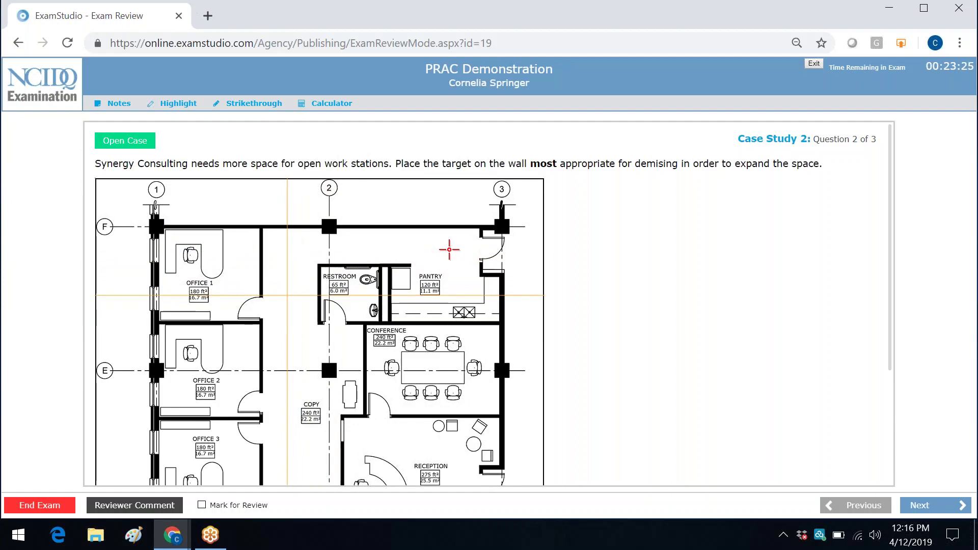
{"action": "left_click", "coordinate": [288, 295]}
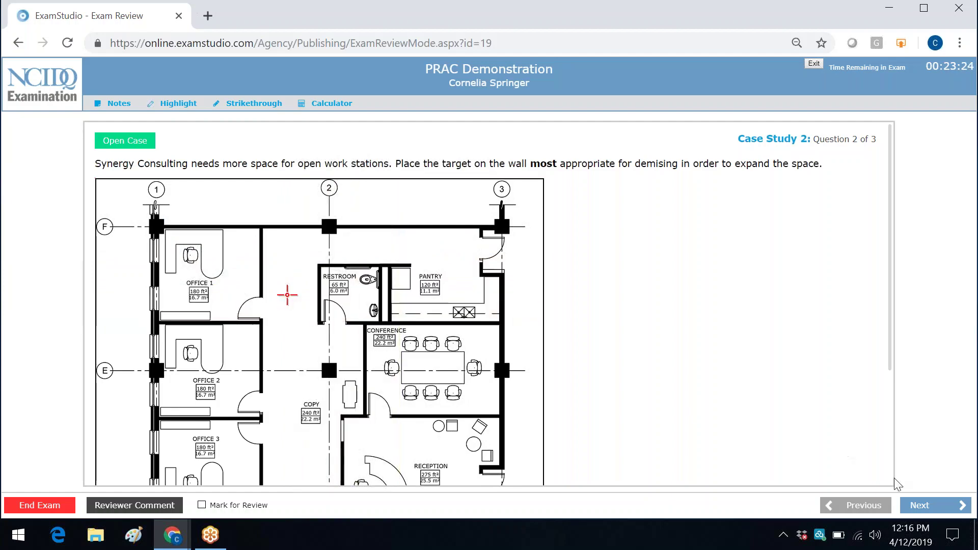
{"action": "left_click", "coordinate": [914, 503]}
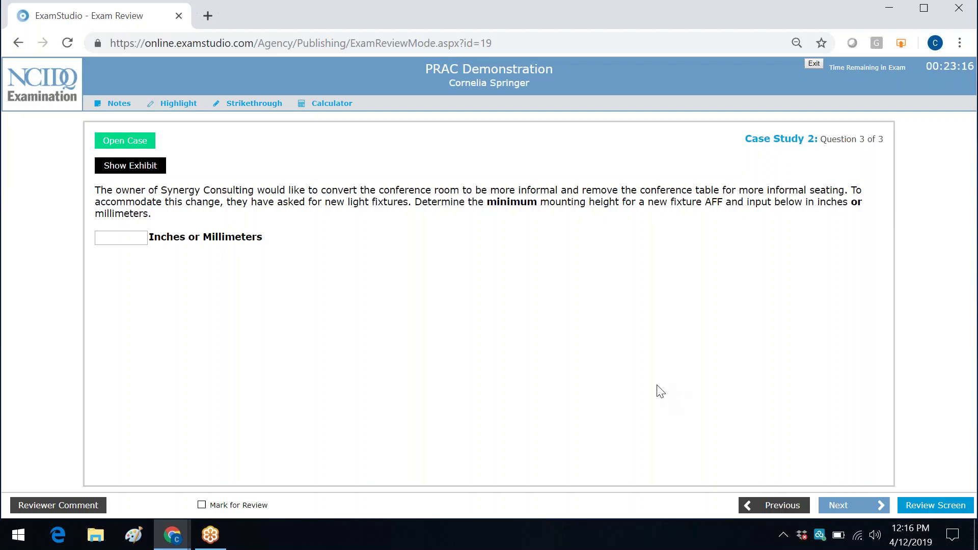
{"action": "left_click", "coordinate": [107, 173]}
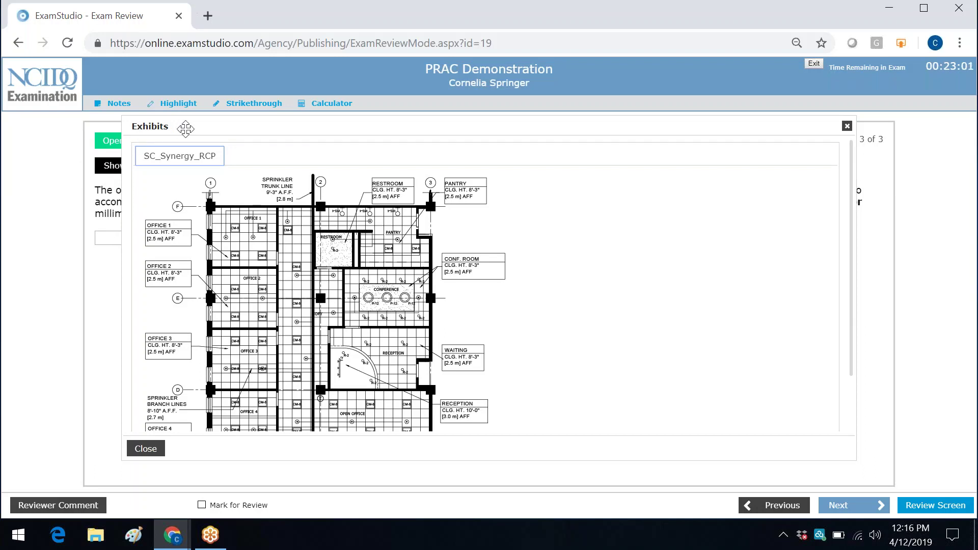
{"action": "left_click_drag", "start_coordinate": [187, 130], "coordinate": [308, 186]}
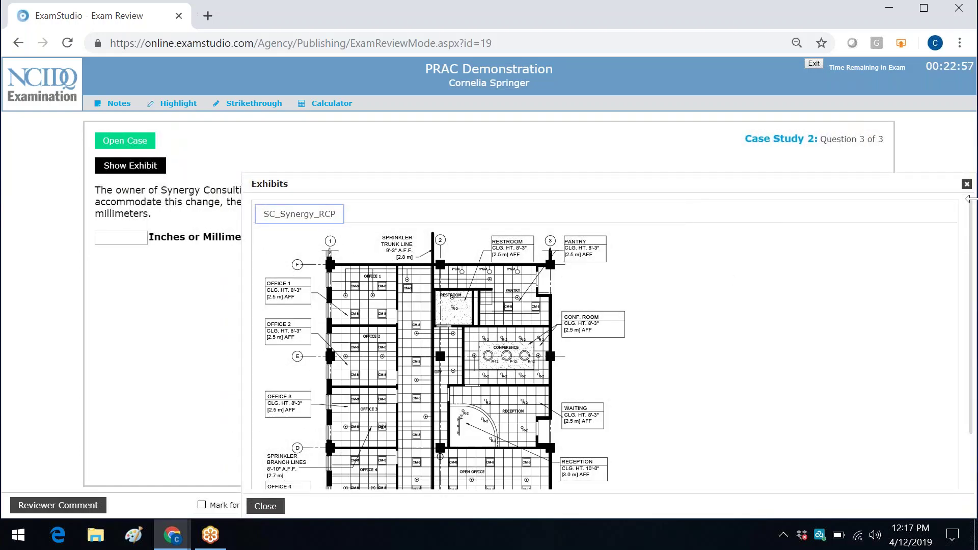
{"action": "left_click", "coordinate": [966, 184]}
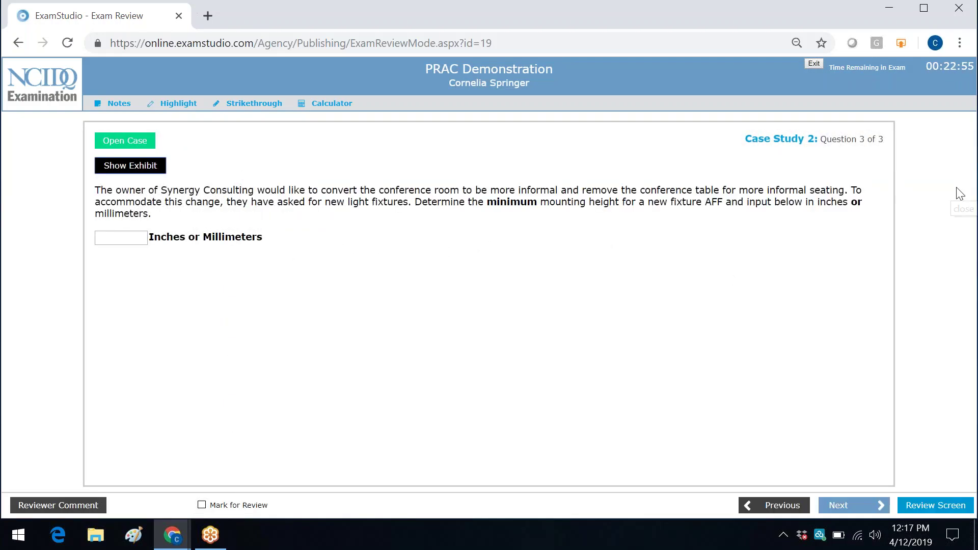
- Enter a mounting height of 10, dropping the unit after the number-required warning, and open the Review Screen
{"action": "left_click", "coordinate": [133, 237]}
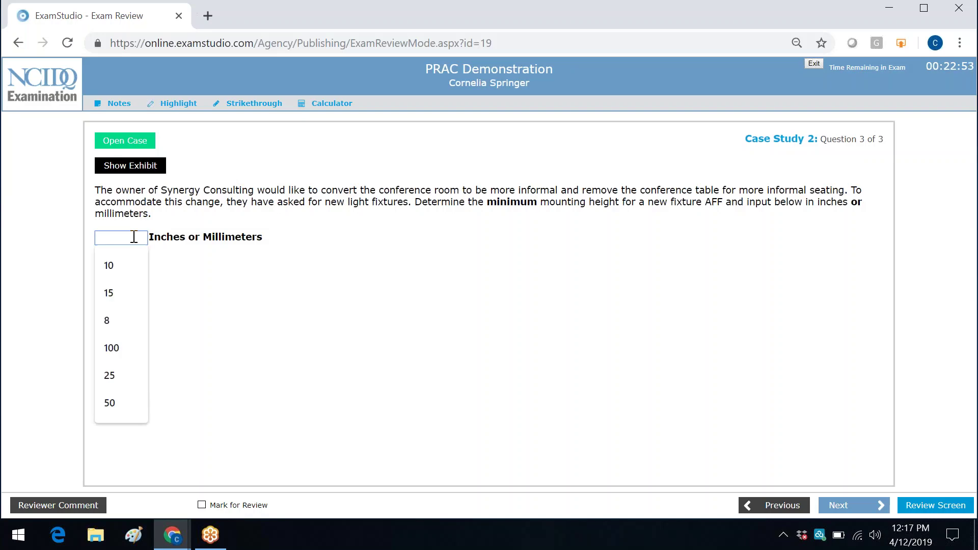
{"action": "type", "text": "10 in"}
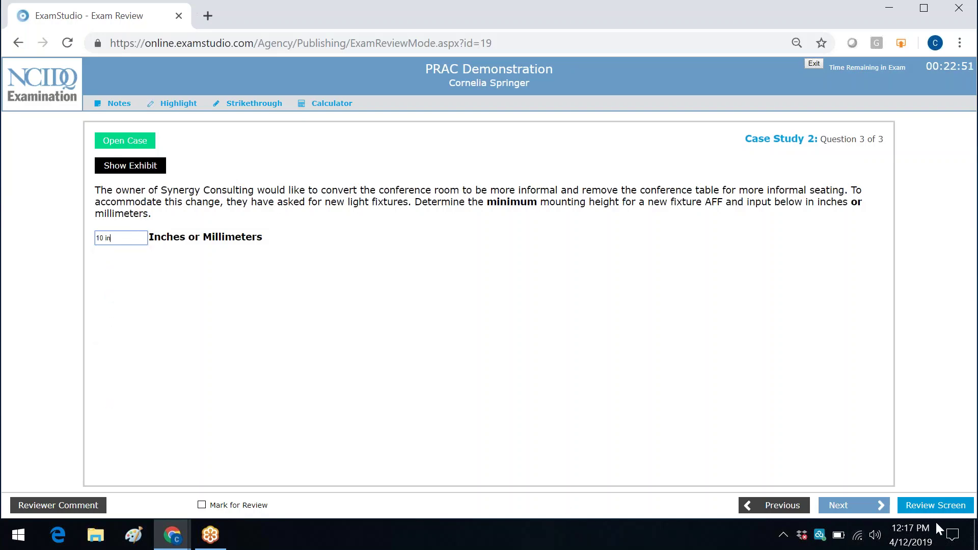
{"action": "left_click", "coordinate": [935, 506]}
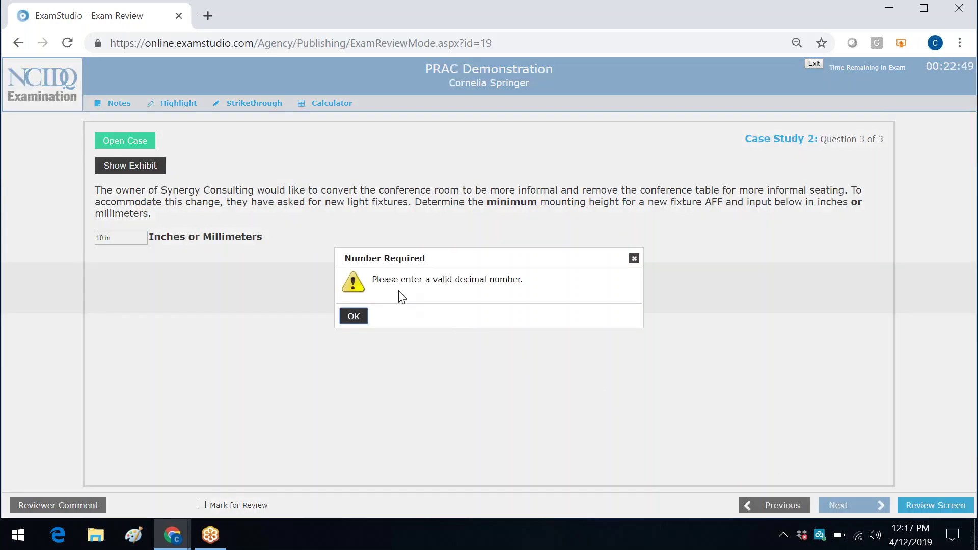
{"action": "left_click", "coordinate": [354, 316]}
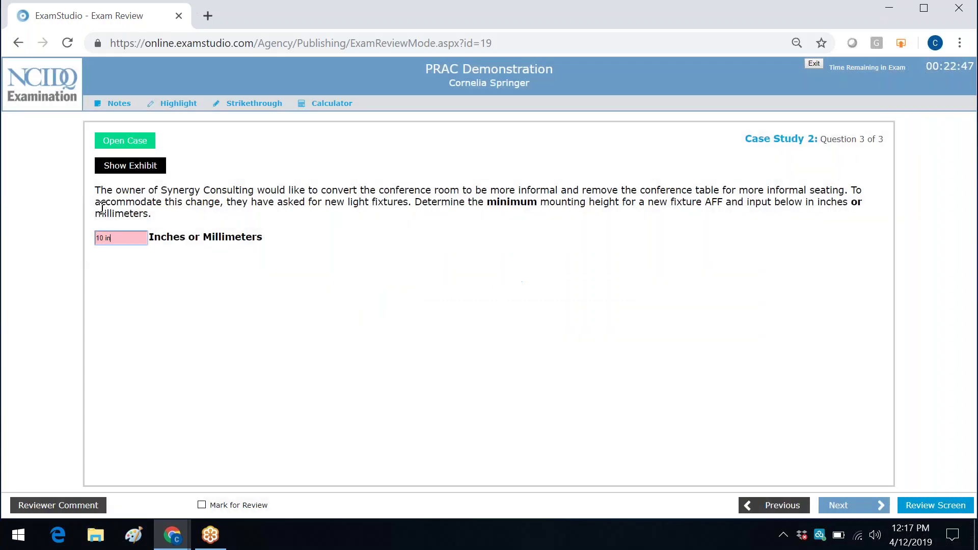
{"action": "left_click", "coordinate": [131, 237]}
{"action": "key", "text": "BackSpace"}
{"action": "key", "text": "BackSpace"}
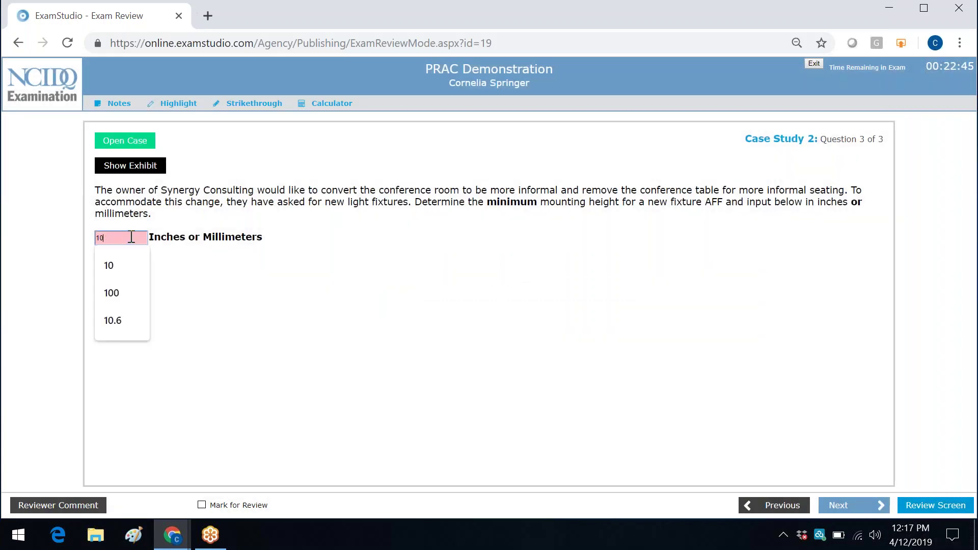
{"action": "left_click", "coordinate": [922, 507]}
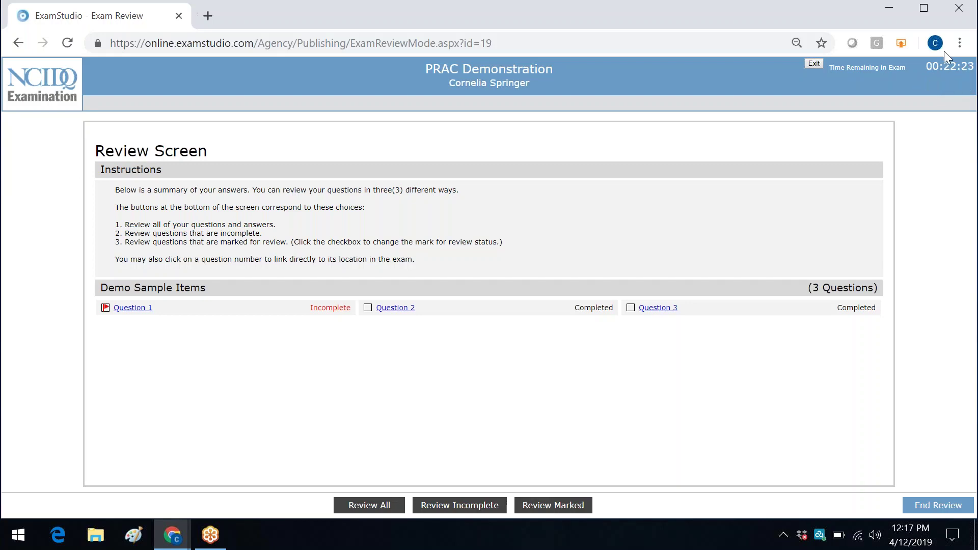
- End the review and confirm Yes in the Warning dialog
{"action": "left_click", "coordinate": [927, 511]}
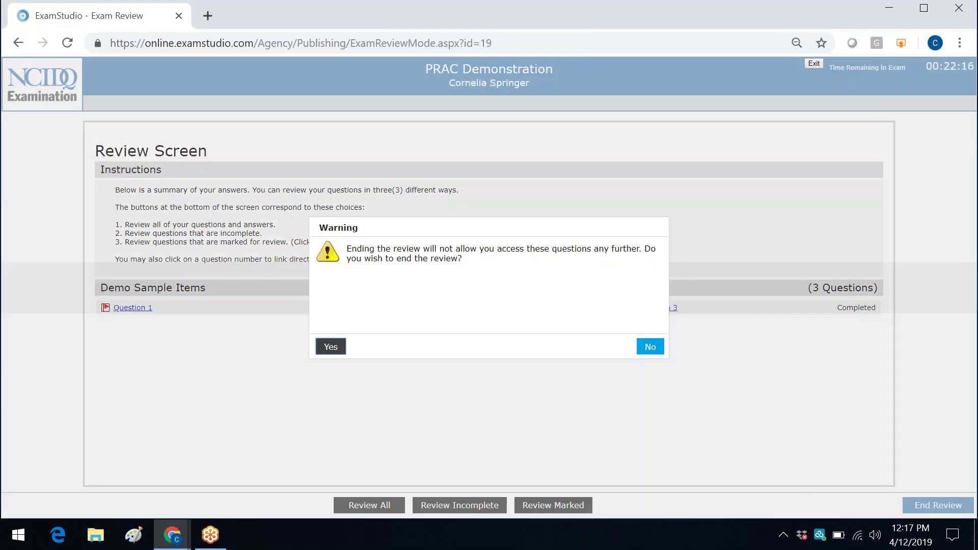
{"action": "left_click", "coordinate": [330, 347]}
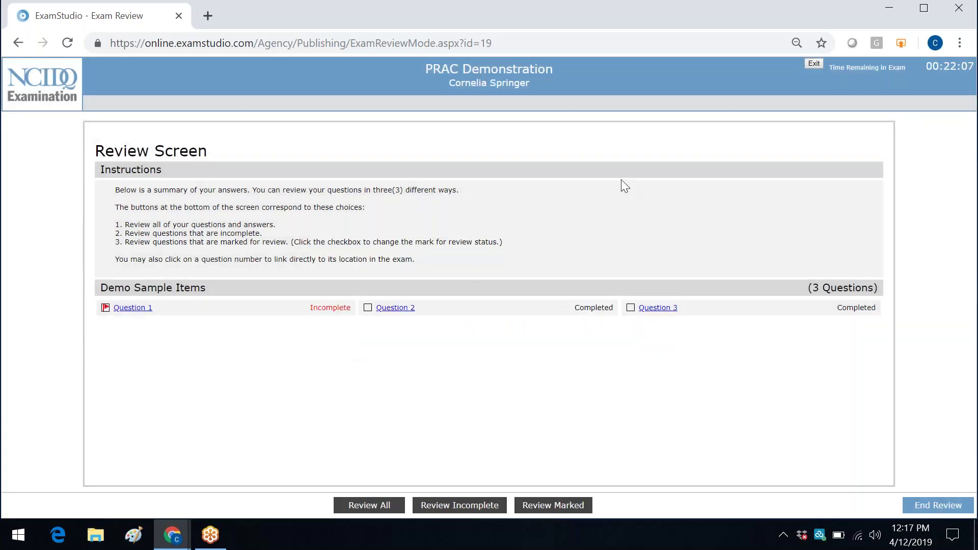